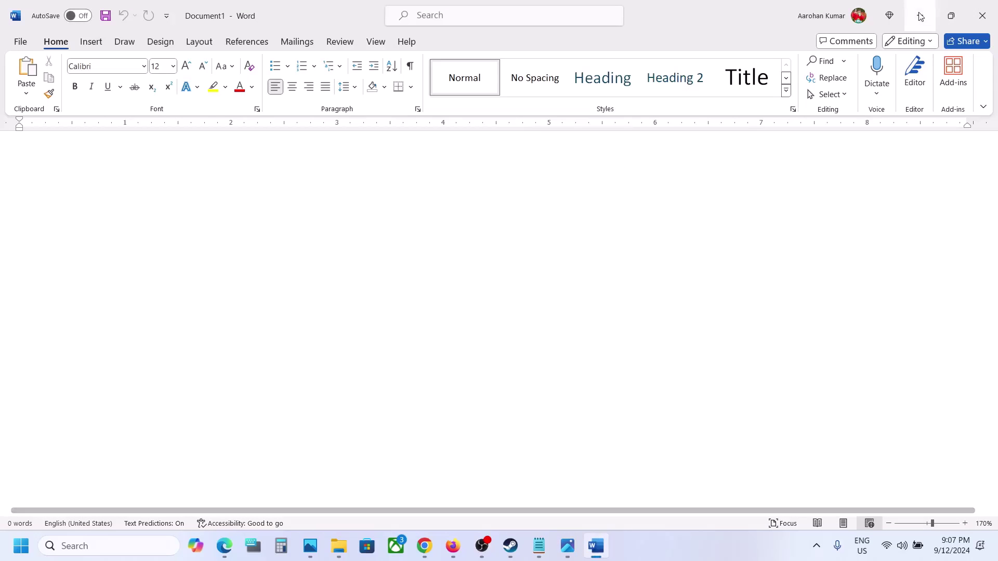
# Step: Close Word to reveal the saved 'There's a problem with your account or device' screenshot
pyautogui.click(982, 15)
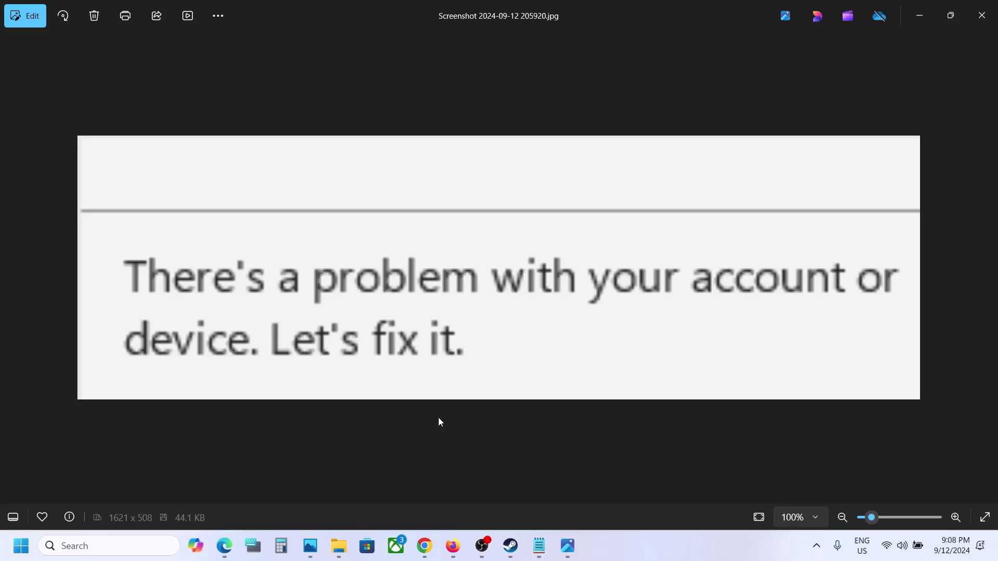
# Step: Browse in File Explorer from OS (C:) into Users and the user's profile folder
pyautogui.click(339, 546)
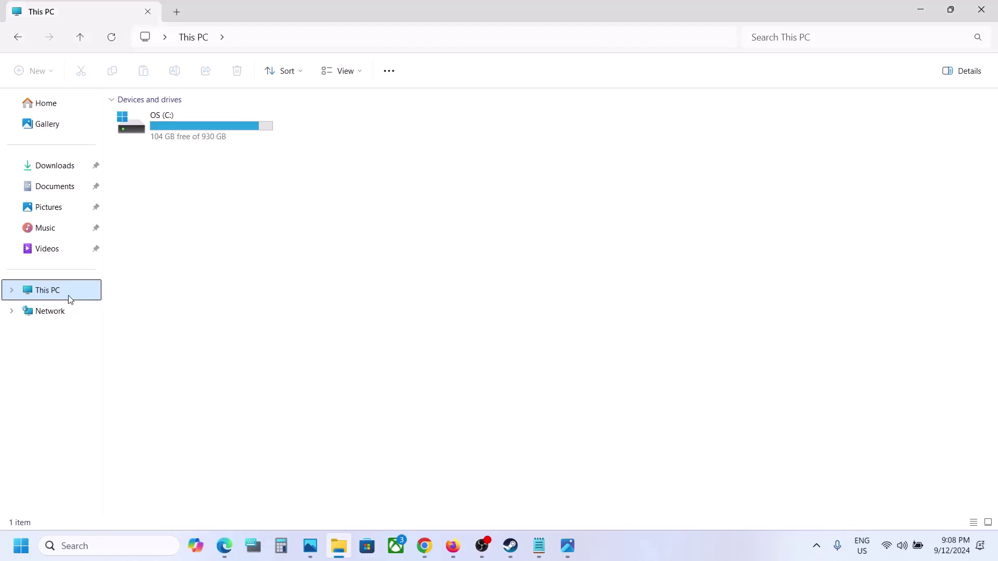
pyautogui.doubleClick(228, 123)
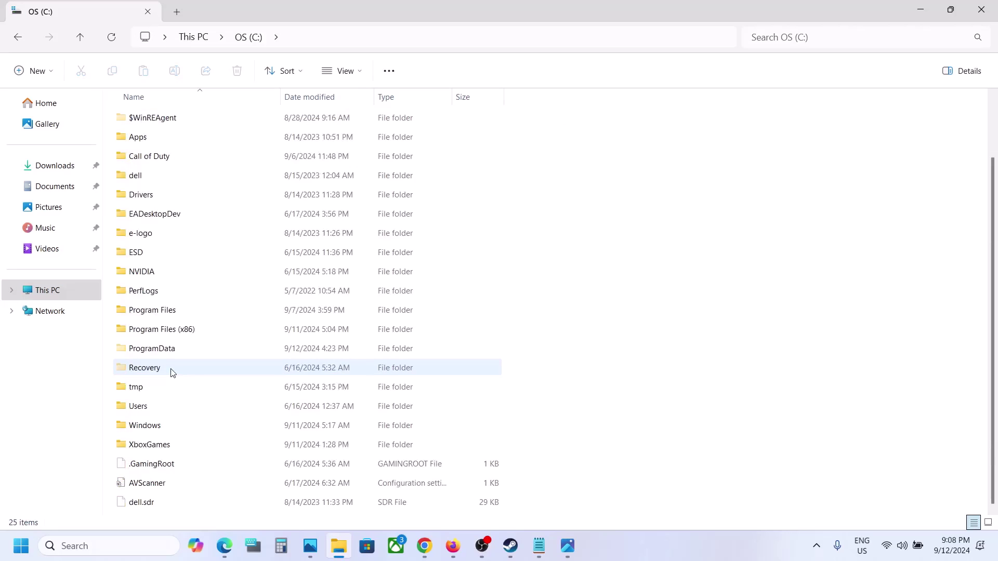
pyautogui.scroll(-1, 172, 373)
pyautogui.click(148, 399)
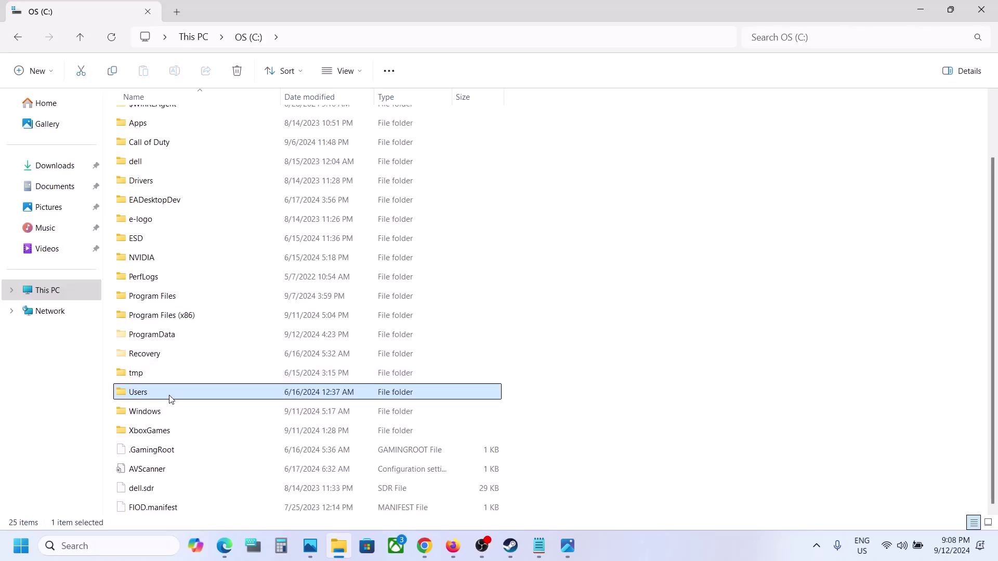
pyautogui.doubleClick(172, 399)
pyautogui.click(147, 124)
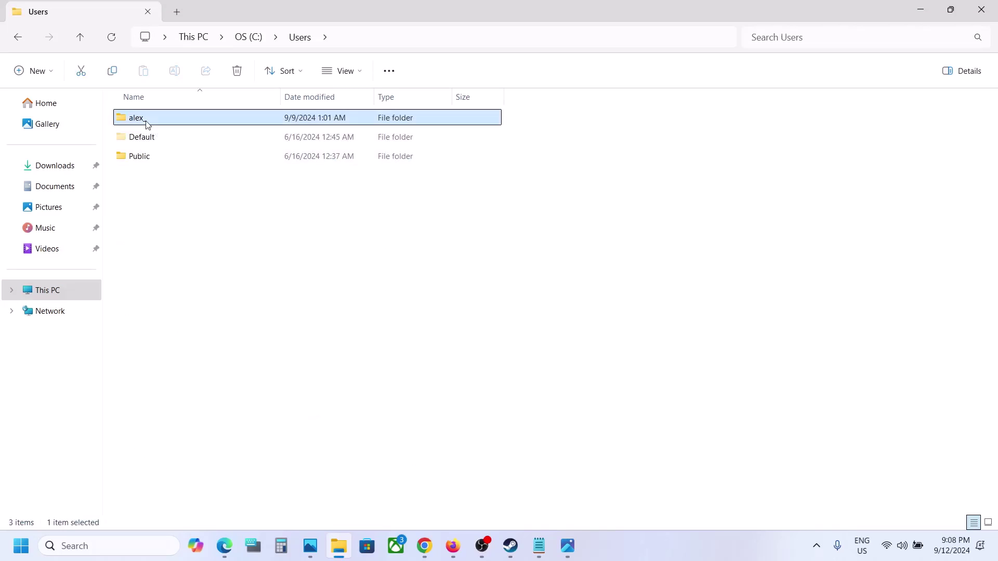
pyautogui.doubleClick(180, 124)
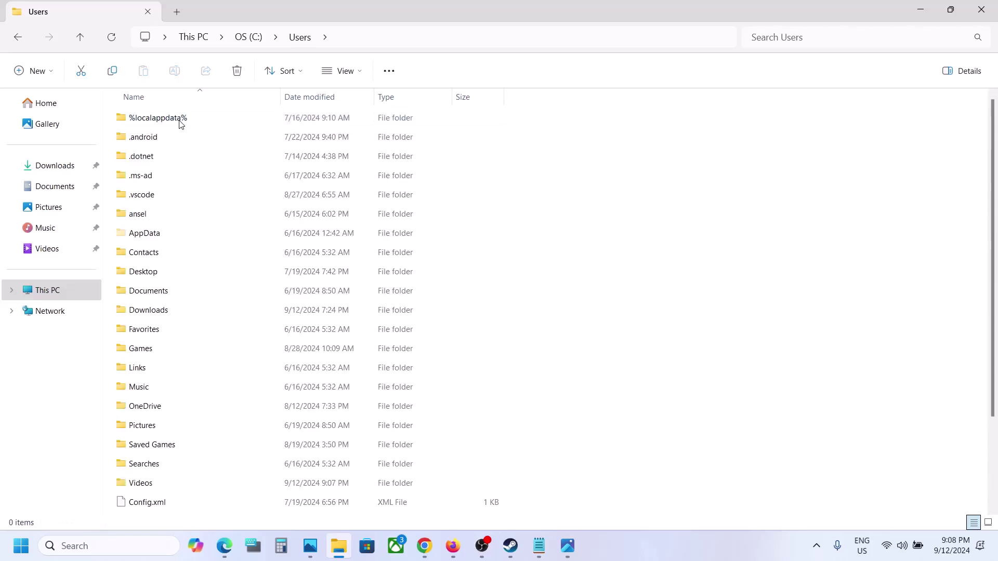
# Step: Open AppData\Local with hidden items shown and select the Microsoft folder
pyautogui.click(158, 243)
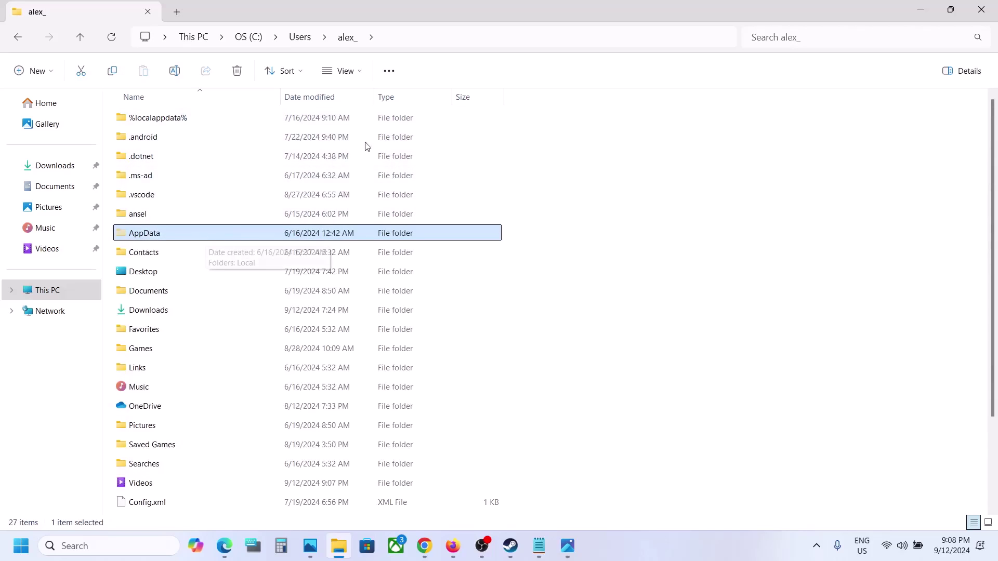
pyautogui.click(363, 73)
pyautogui.moveTo(368, 313)
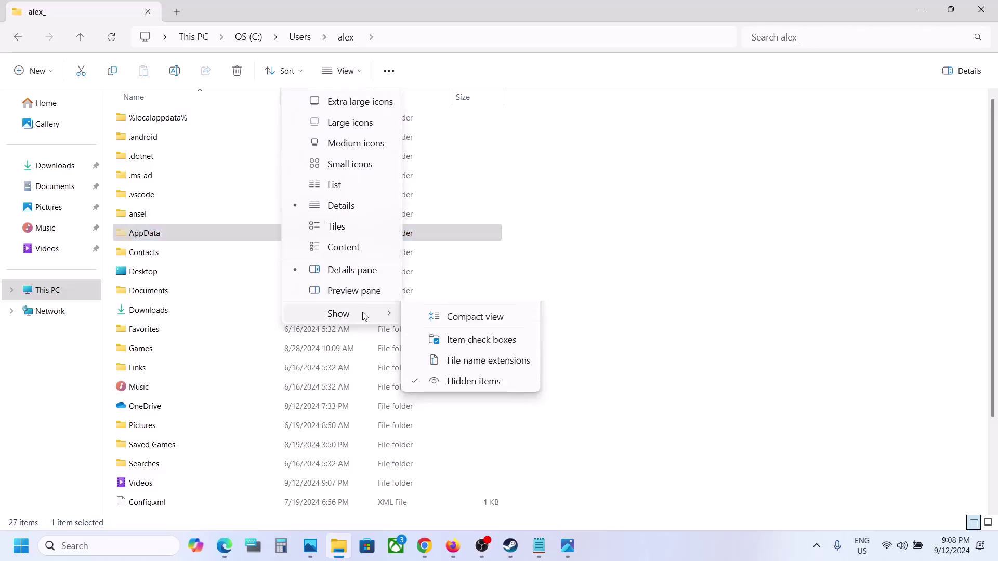
pyautogui.click(140, 237)
pyautogui.doubleClick(141, 238)
pyautogui.click(156, 116)
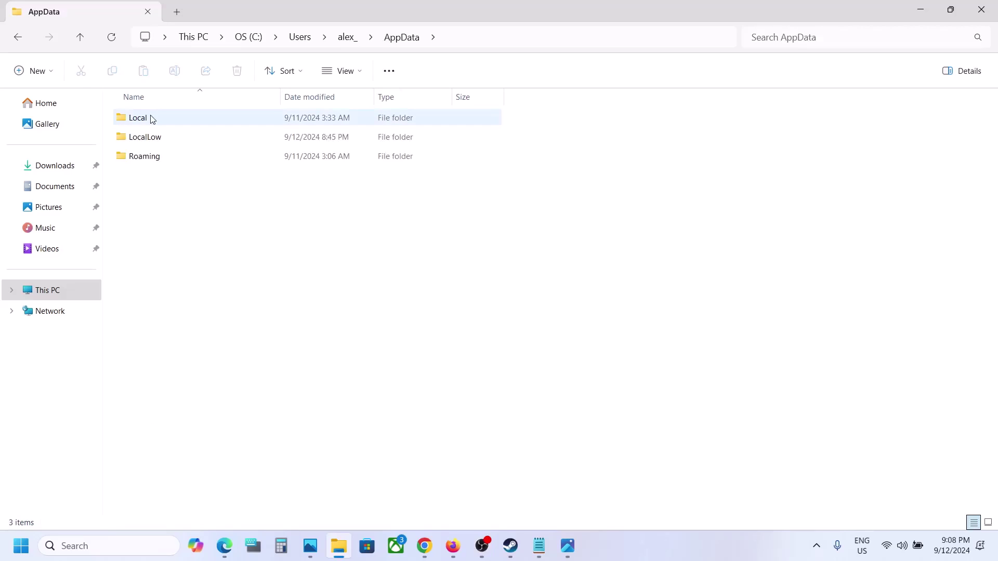
pyautogui.doubleClick(150, 118)
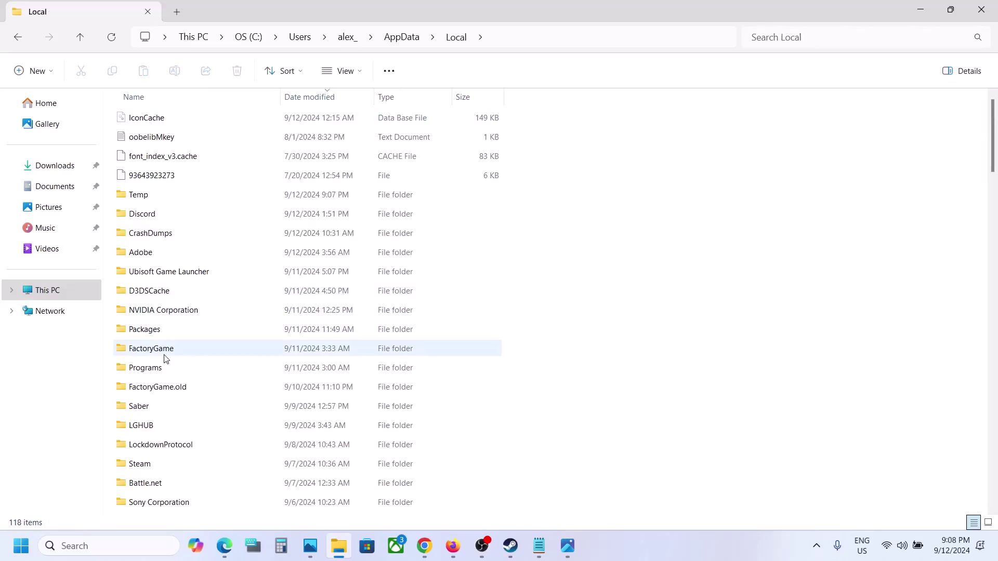
pyautogui.click(165, 355)
pyautogui.press('m')
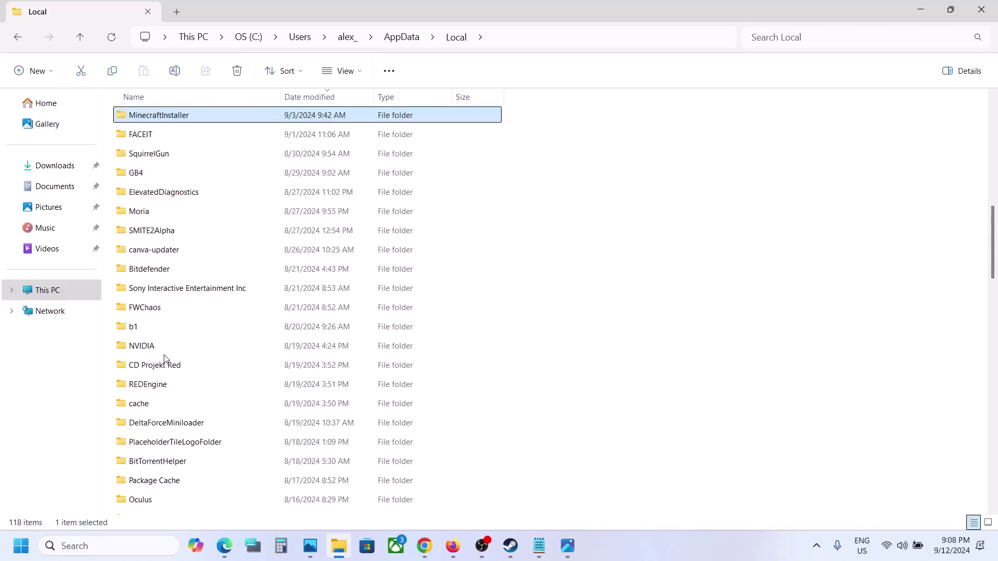
pyautogui.press('m')
pyautogui.press('m')
pyautogui.scroll(2, 165, 359)
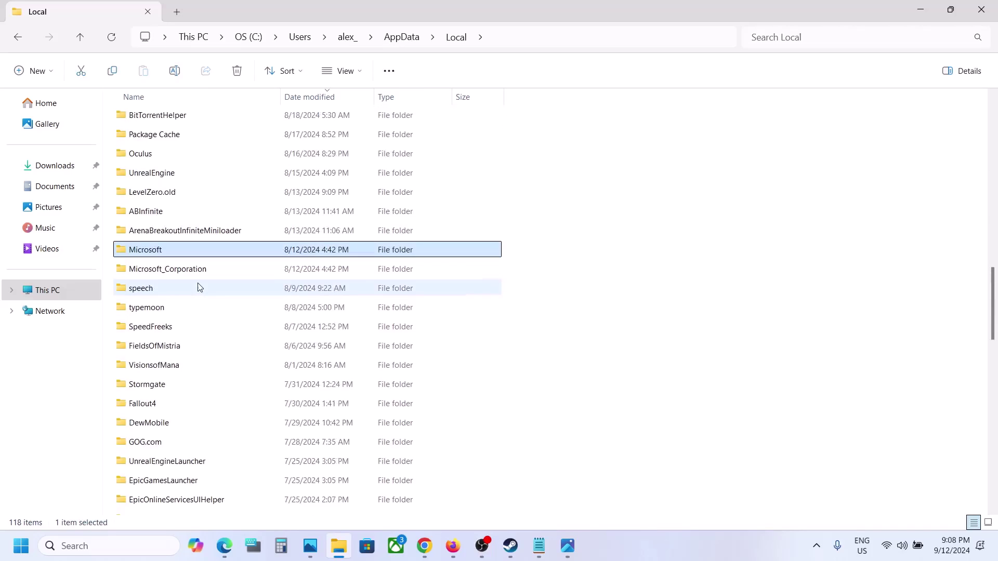
# Step: Delete the IdentityCache folder inside AppData\Local\Microsoft
pyautogui.doubleClick(161, 254)
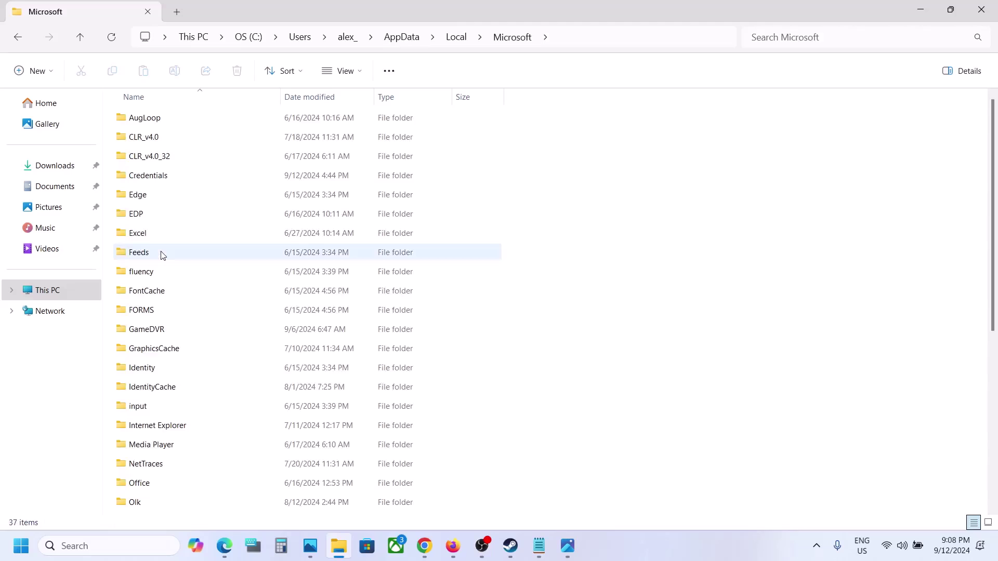
pyautogui.scroll(-1, 163, 255)
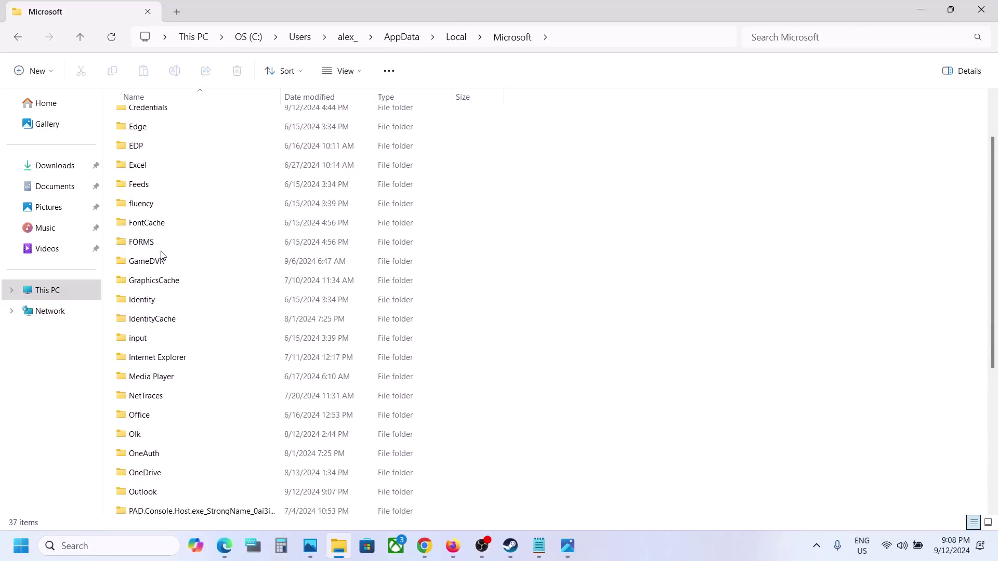
pyautogui.click(158, 294)
pyautogui.click(175, 319)
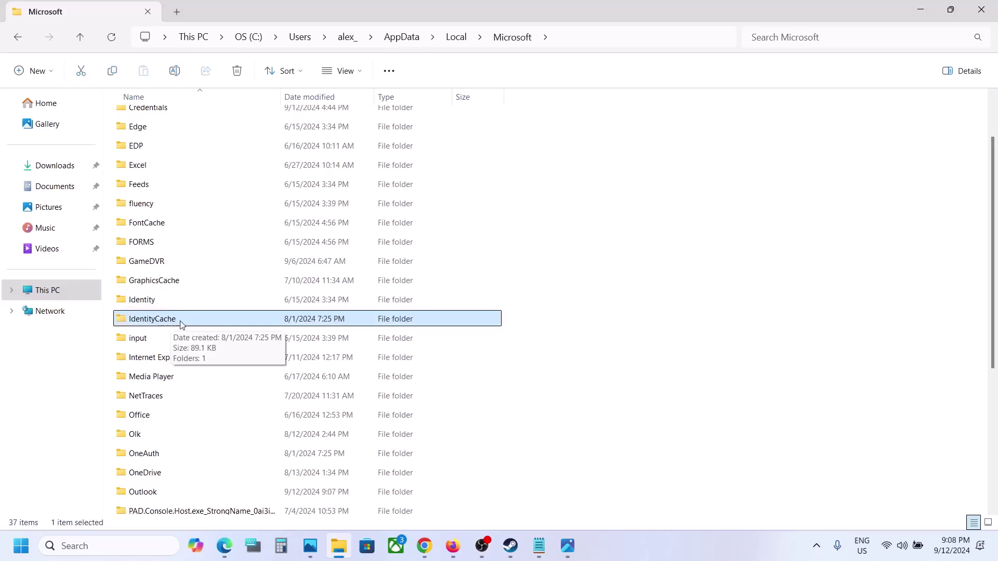
pyautogui.rightClick(176, 321)
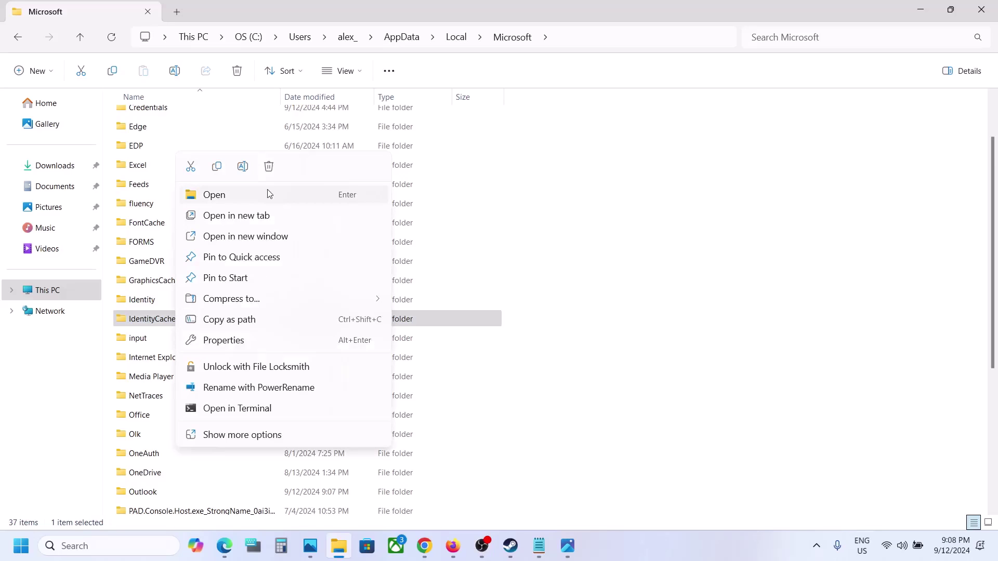
pyautogui.click(270, 171)
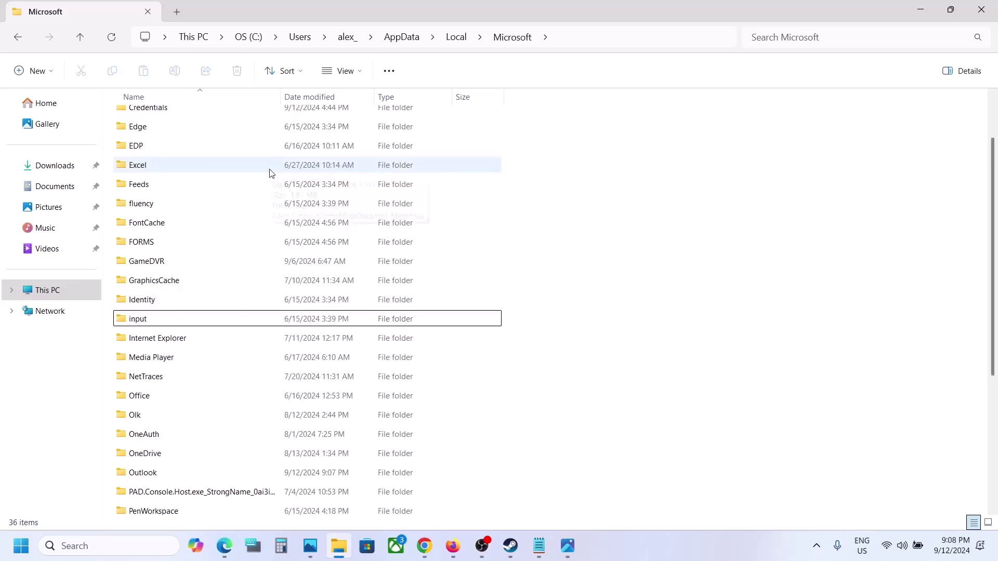
# Step: Empty the OneAuth folder by deleting its accounts and blobs folders
pyautogui.scroll(-2, 175, 374)
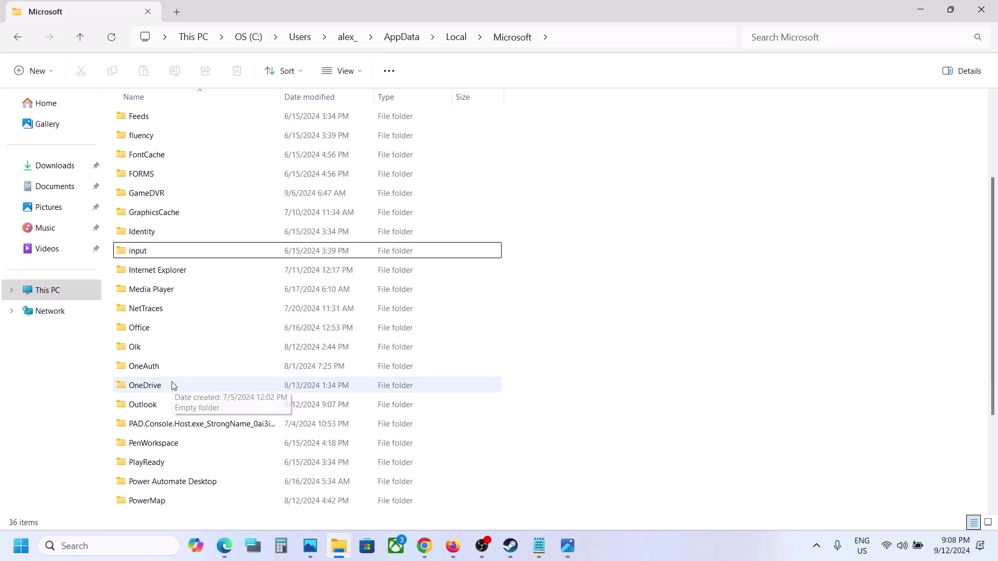
pyautogui.click(158, 370)
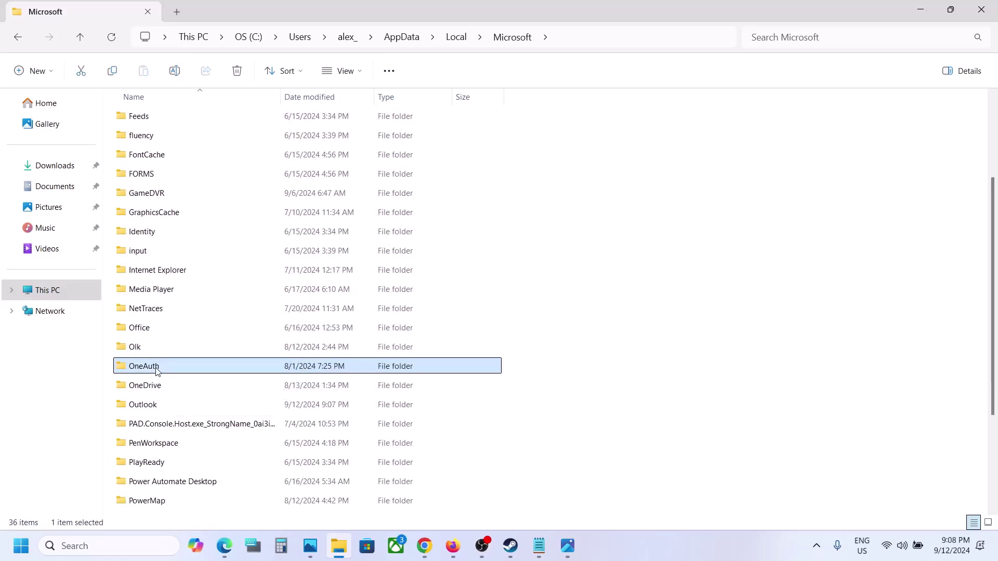
pyautogui.doubleClick(163, 371)
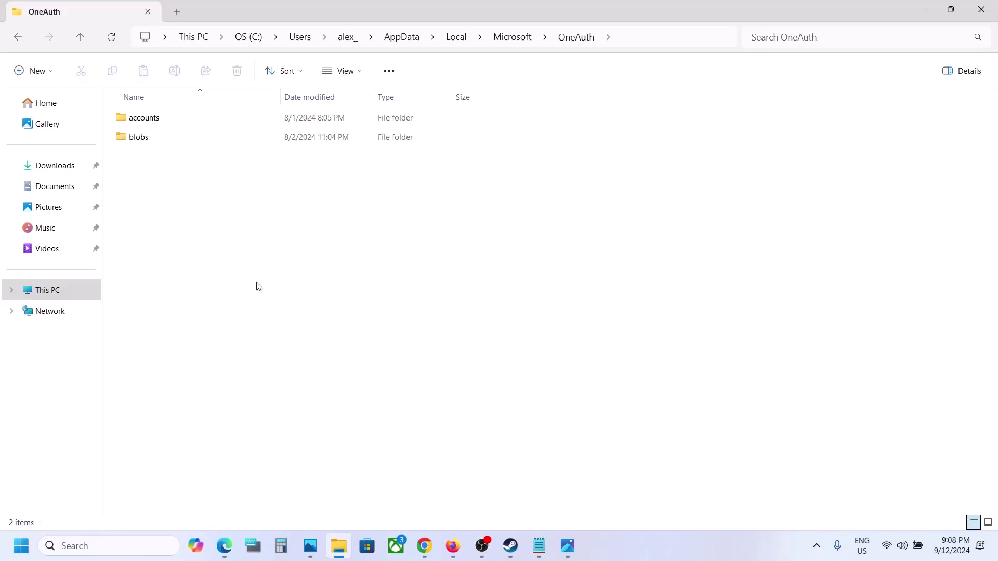
pyautogui.click(156, 118)
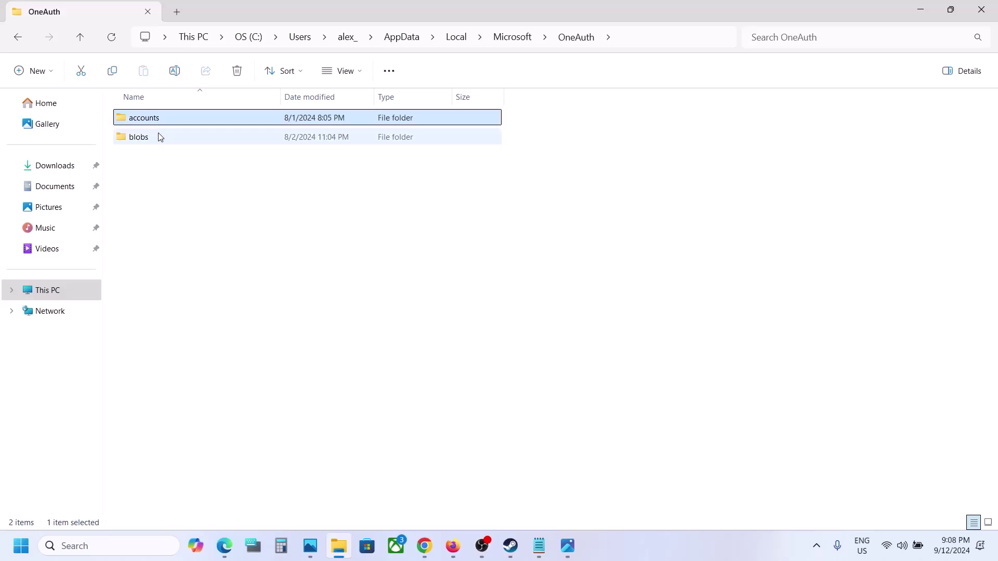
pyautogui.click(160, 137)
pyautogui.moveTo(212, 213); pyautogui.dragTo(142, 108)
pyautogui.rightClick(155, 119)
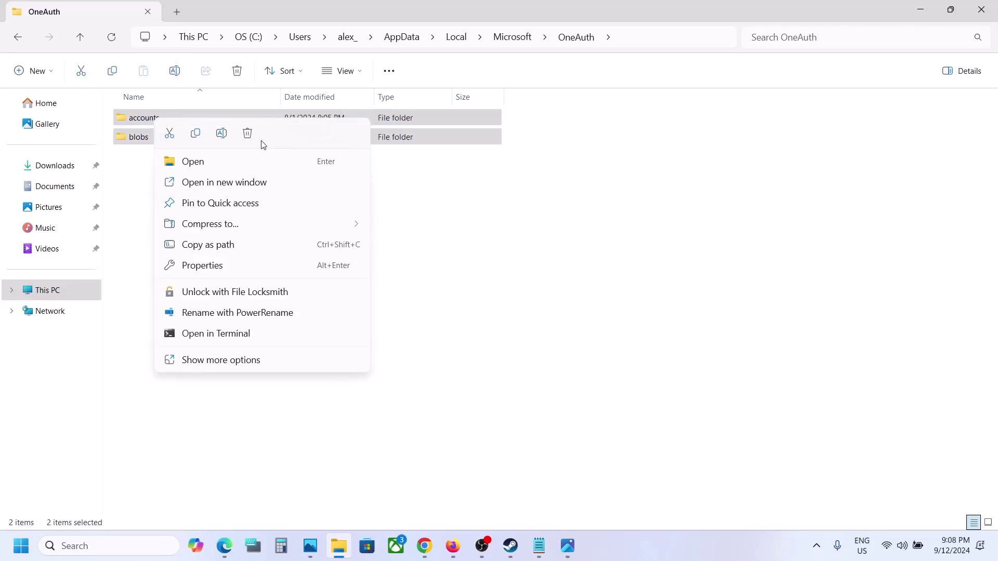
pyautogui.click(250, 135)
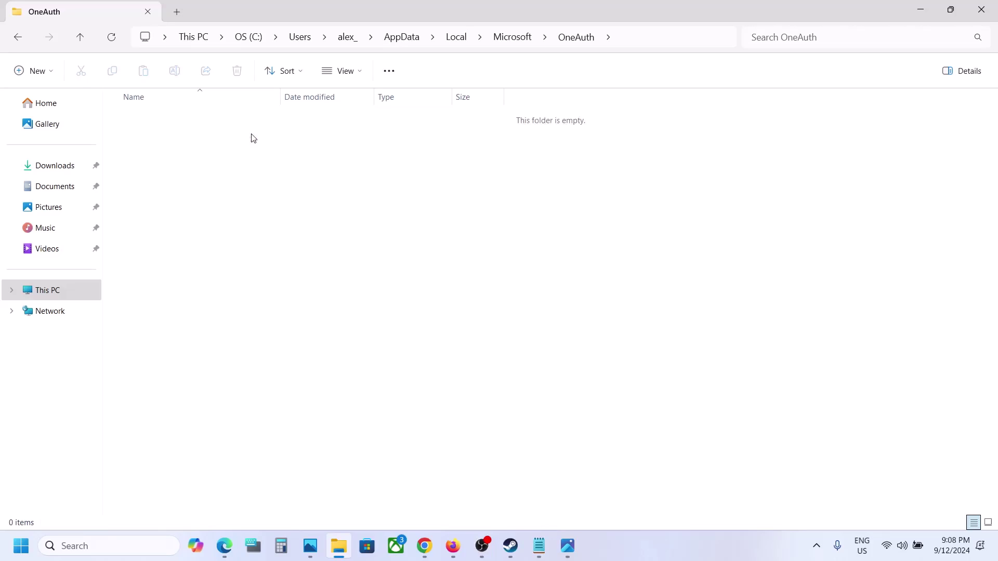
# Step: Relaunch Word by searching 'word' from the taskbar
pyautogui.click(23, 552)
pyautogui.click(380, 507)
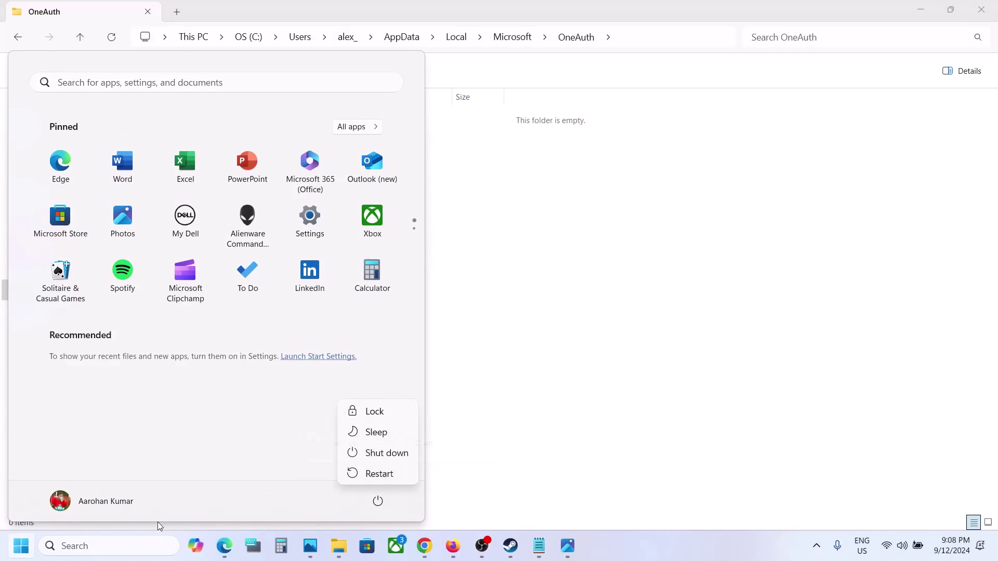
pyautogui.click(116, 551)
pyautogui.write('word')
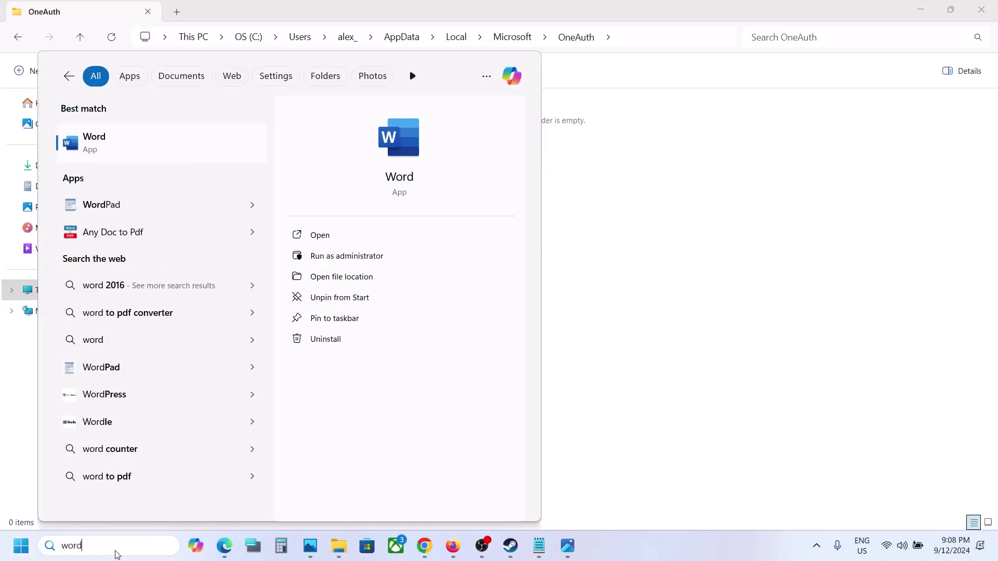
pyautogui.press('Return')
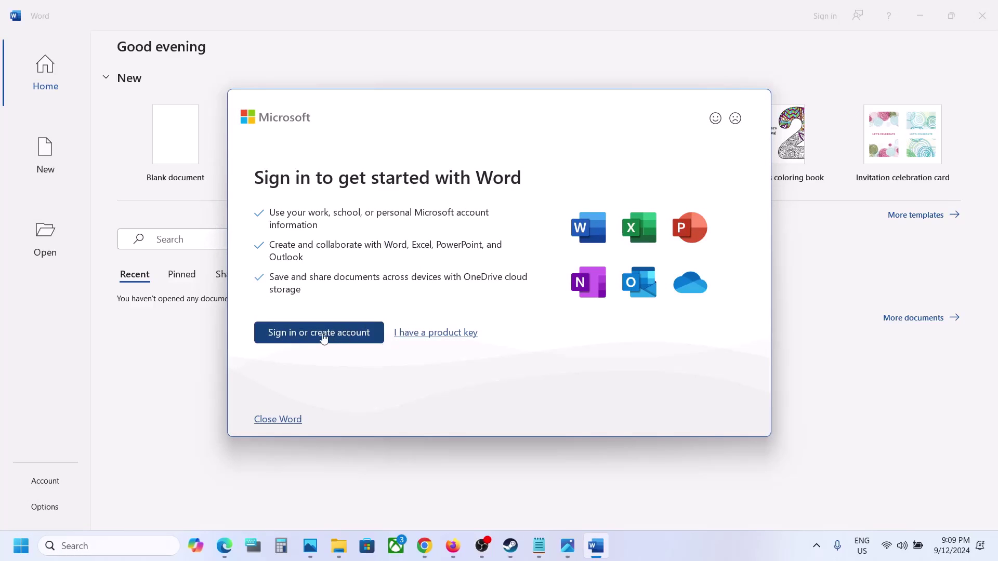
# Step: Sign in through Word's 'Sign in or create account' prompt
pyautogui.click(307, 338)
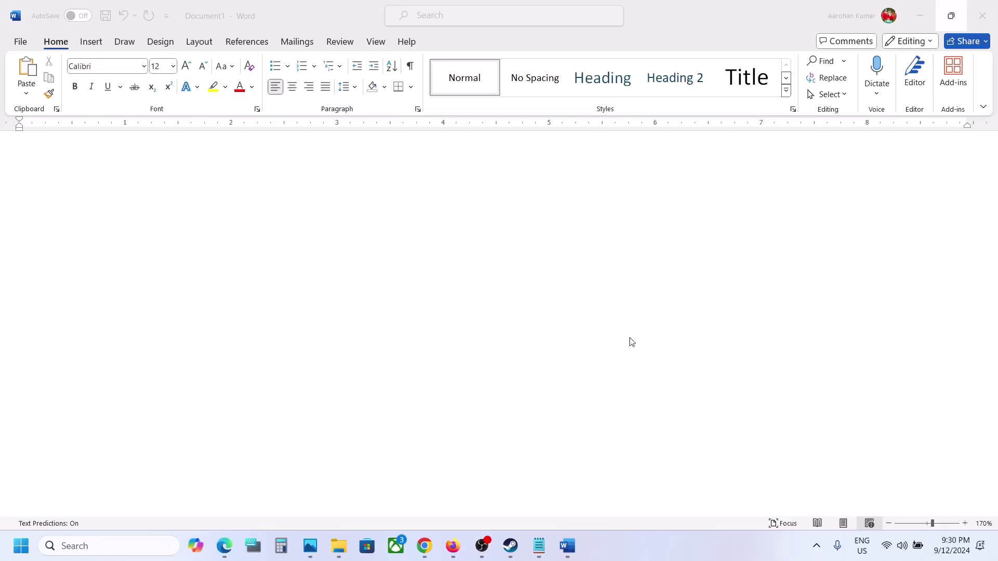
# Step: Close Word and copy the entire OfficeC2RClient update command from Notepad
pyautogui.click(983, 14)
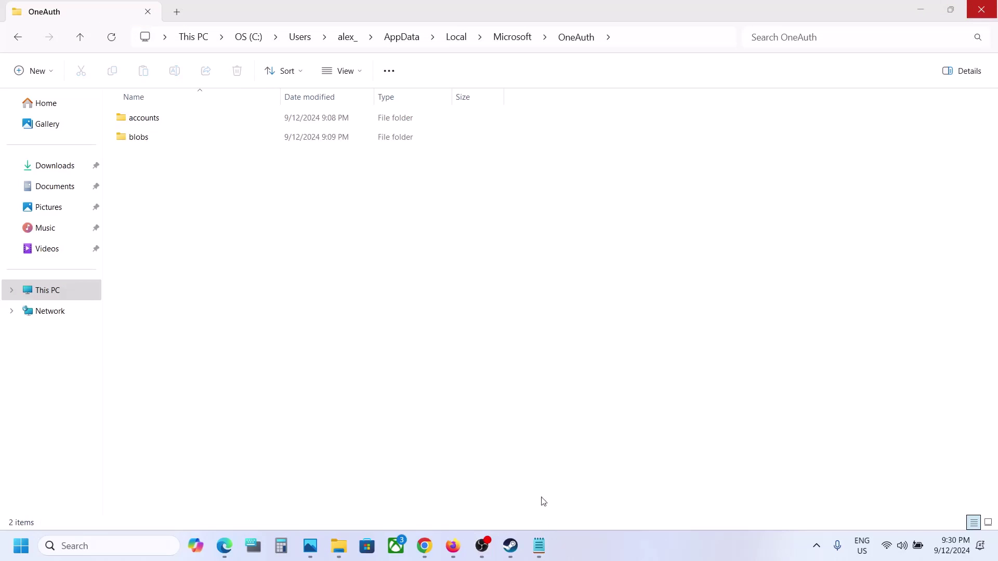
pyautogui.click(538, 543)
pyautogui.click(380, 281)
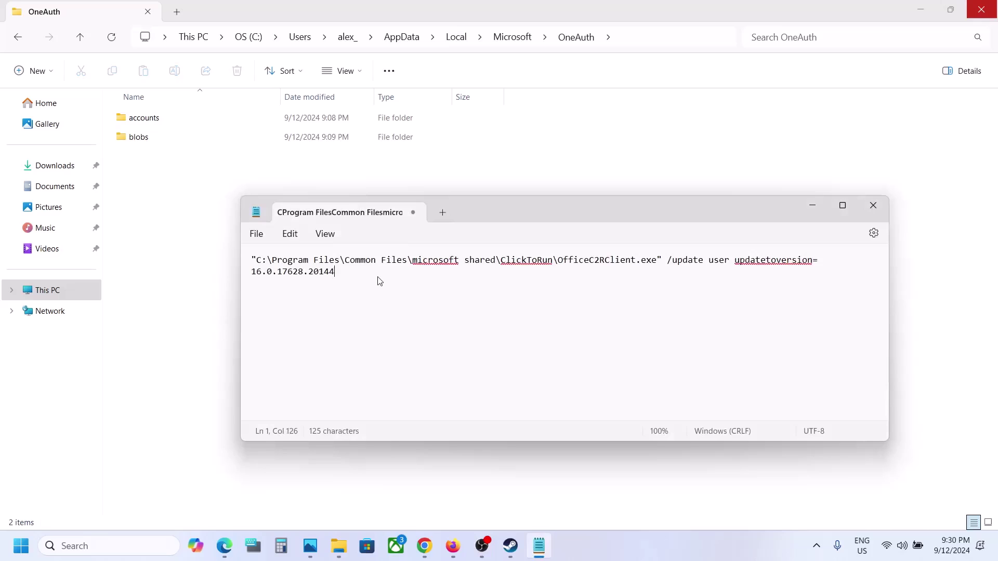
pyautogui.hotkey('ctrl', 'a')
pyautogui.rightClick(296, 267)
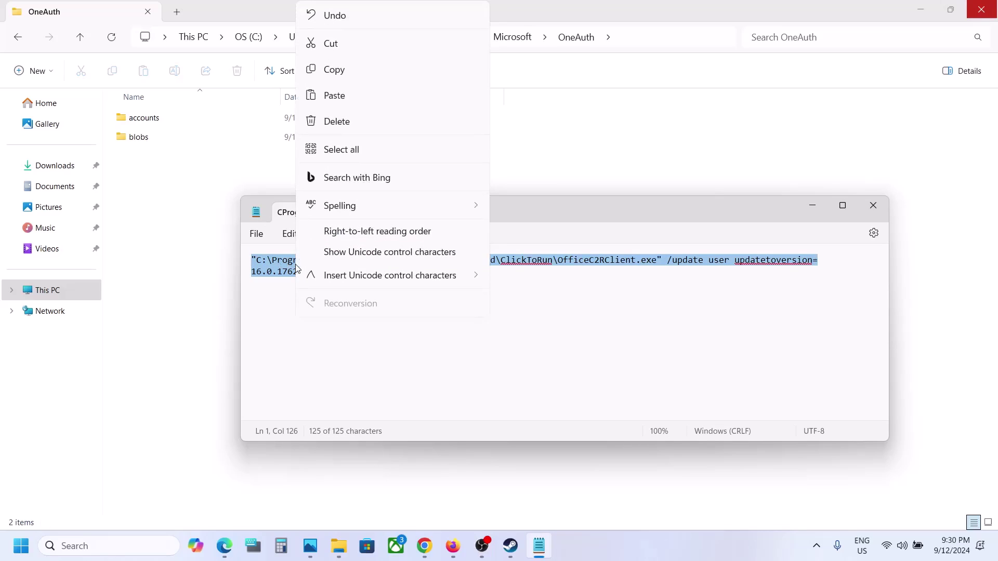
pyautogui.click(334, 70)
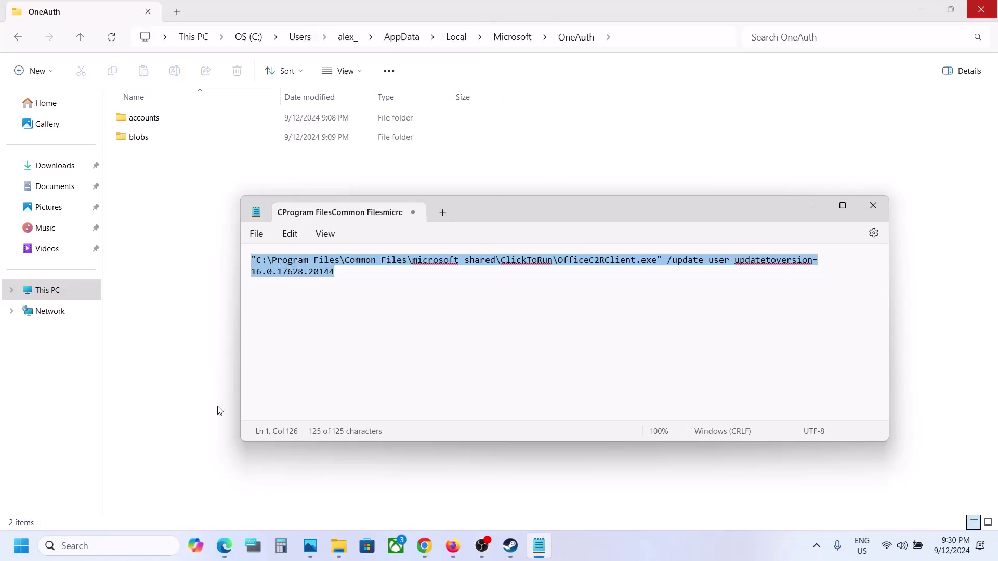
# Step: Run Command Prompt as administrator from a 'cmd' search
pyautogui.click(84, 545)
pyautogui.write('cmd')
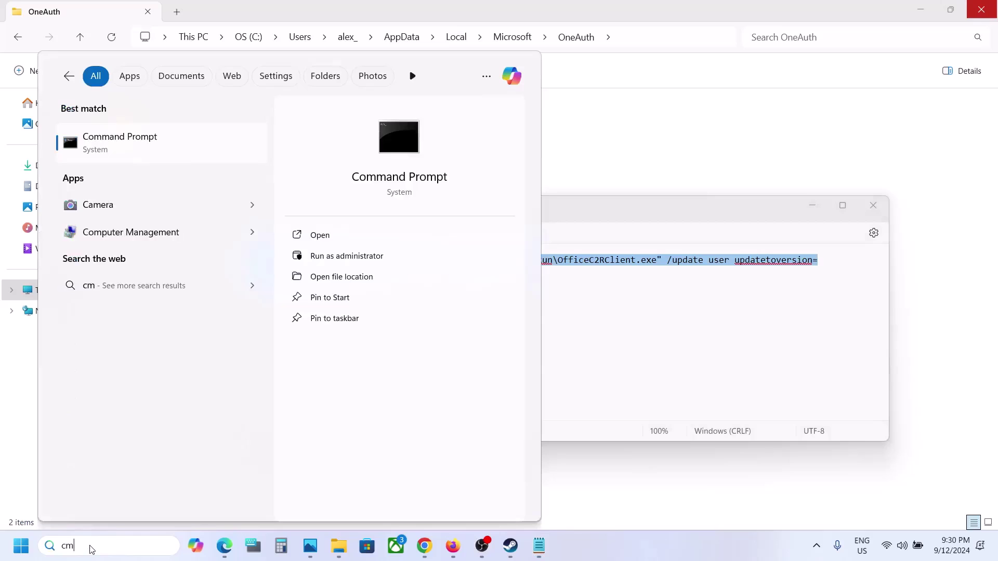
pyautogui.rightClick(154, 149)
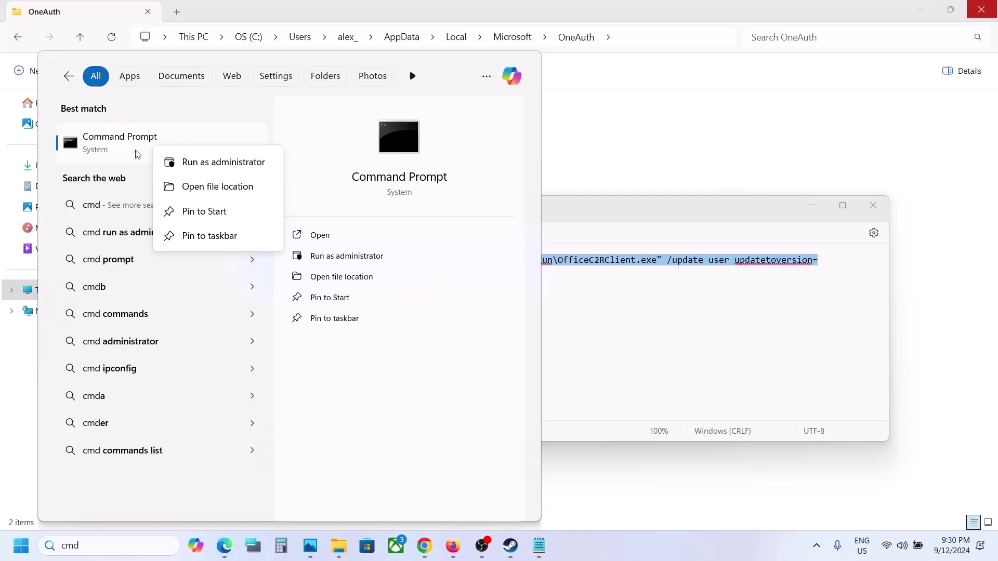
pyautogui.click(234, 169)
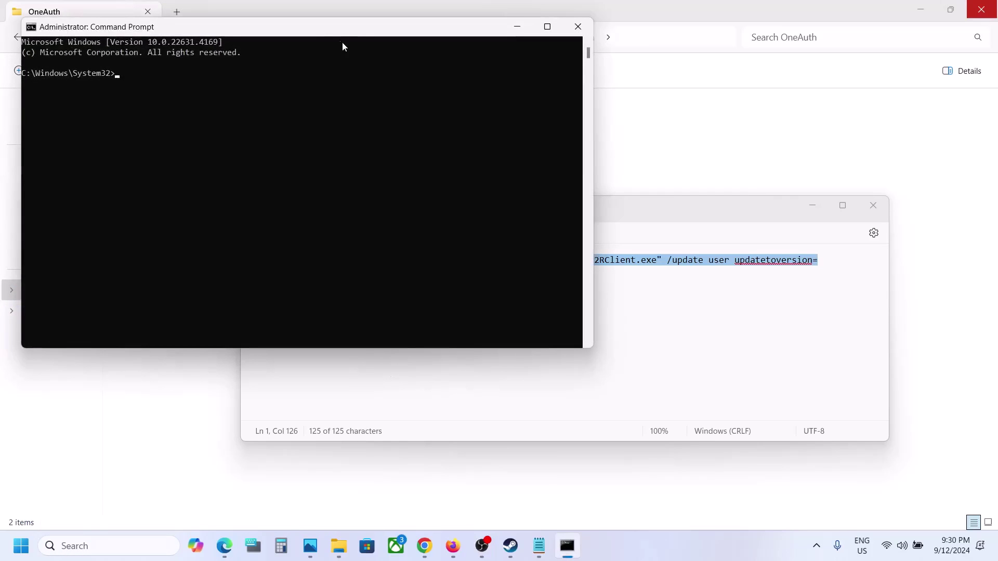
# Step: Paste and run the OfficeC2RClient update to 16.0.17628.20144, then close the Updates were installed notice
pyautogui.moveTo(331, 35); pyautogui.dragTo(358, 126)
pyautogui.hotkey('ctrl', 'v')
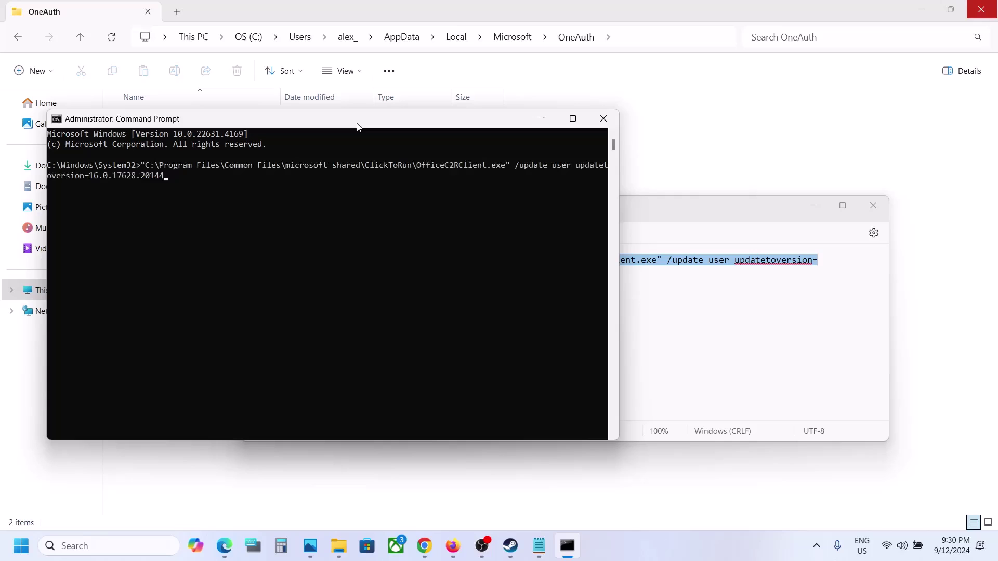
pyautogui.press('Return')
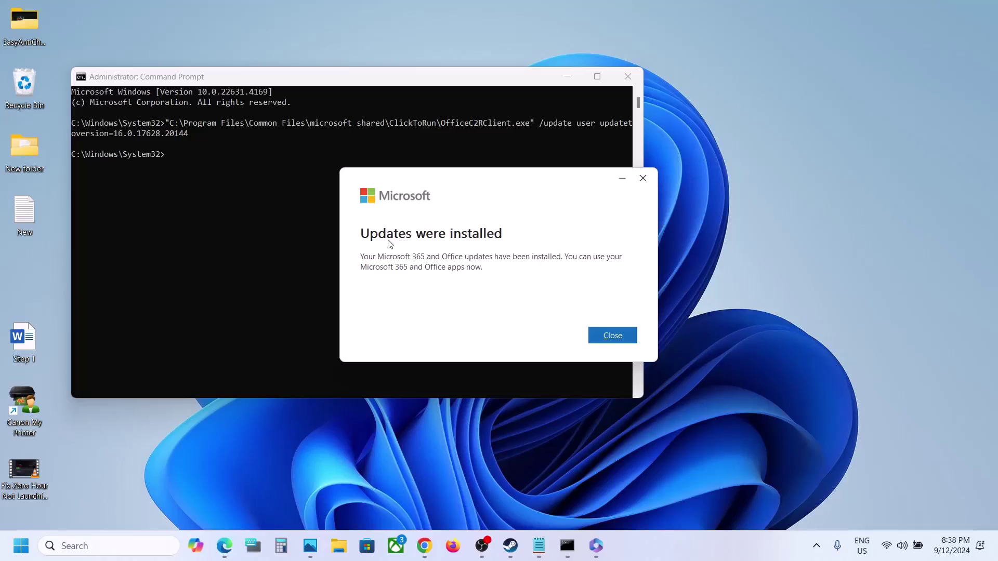
pyautogui.click(613, 337)
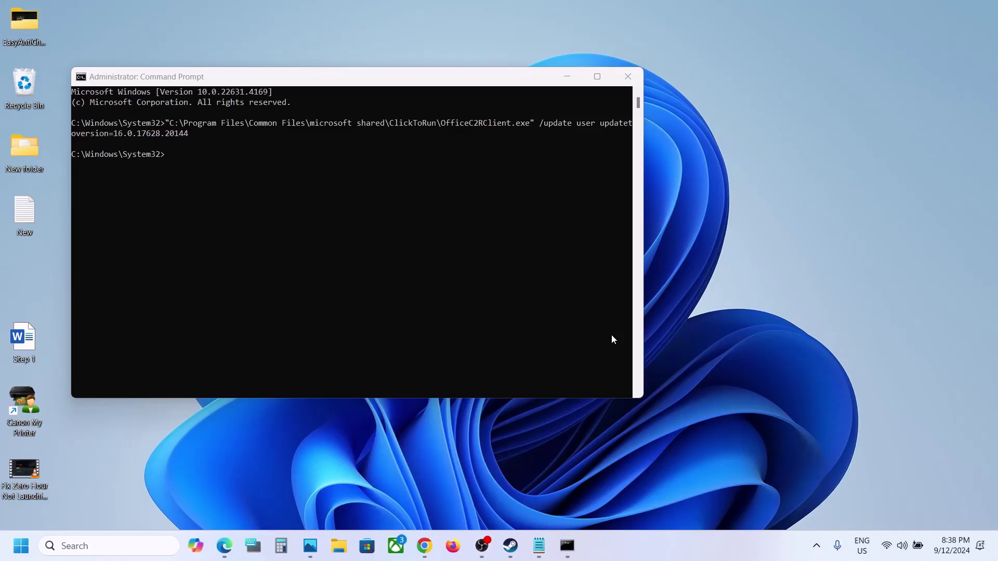
pyautogui.click(21, 546)
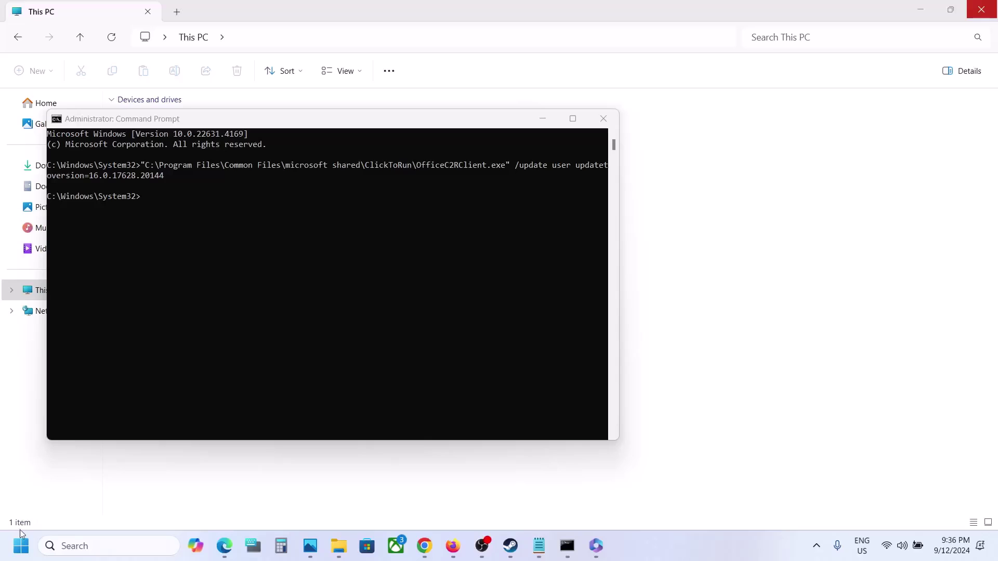
# Step: Open the Start menu, toggle its power options, then close it
pyautogui.click(21, 545)
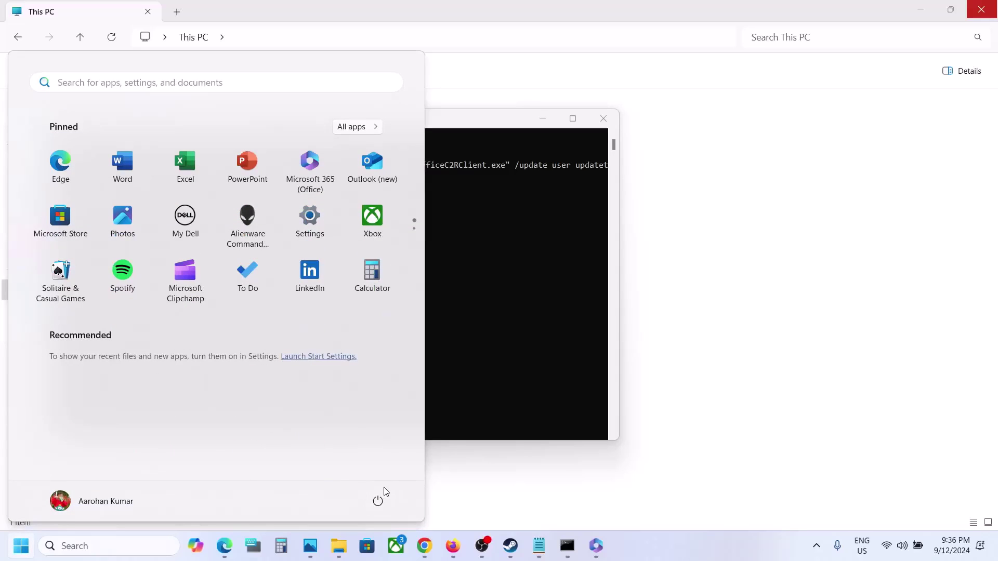
pyautogui.click(379, 500)
pyautogui.click(379, 501)
pyautogui.click(379, 501)
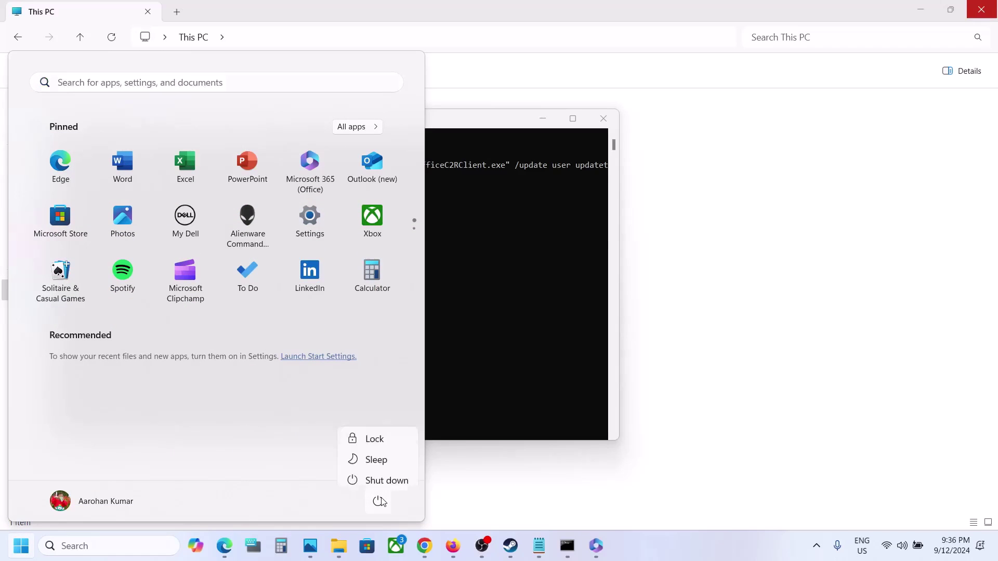
pyautogui.click(653, 399)
pyautogui.click(654, 398)
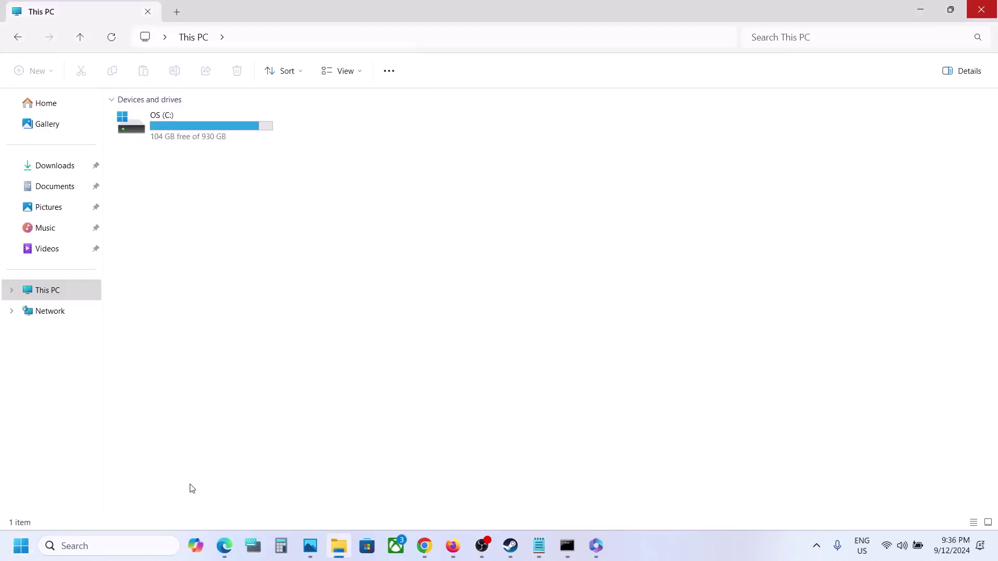
# Step: Launch Word from search, create a blank document, and go to the File backstage
pyautogui.click(102, 548)
pyautogui.write('ord')
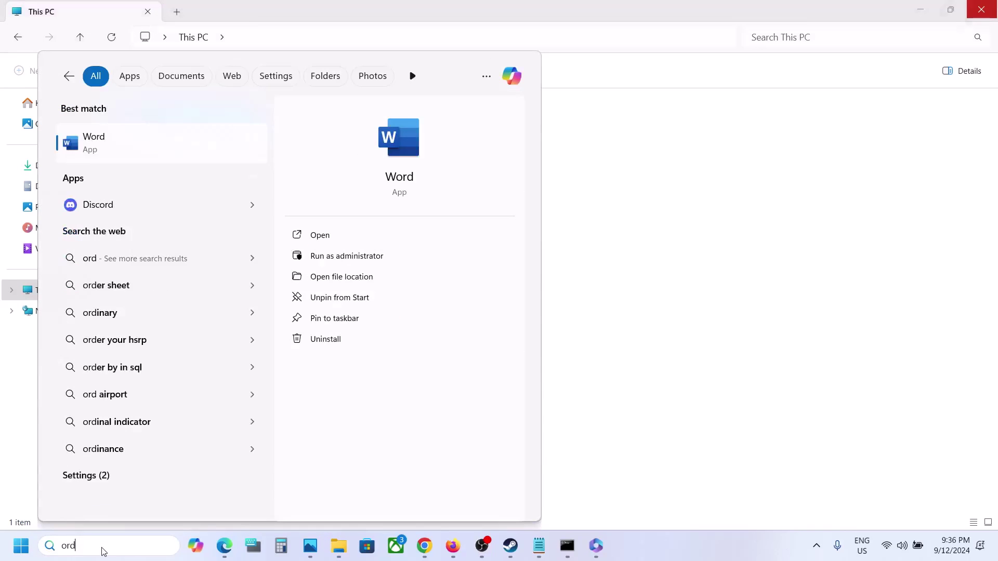
pyautogui.press('Return')
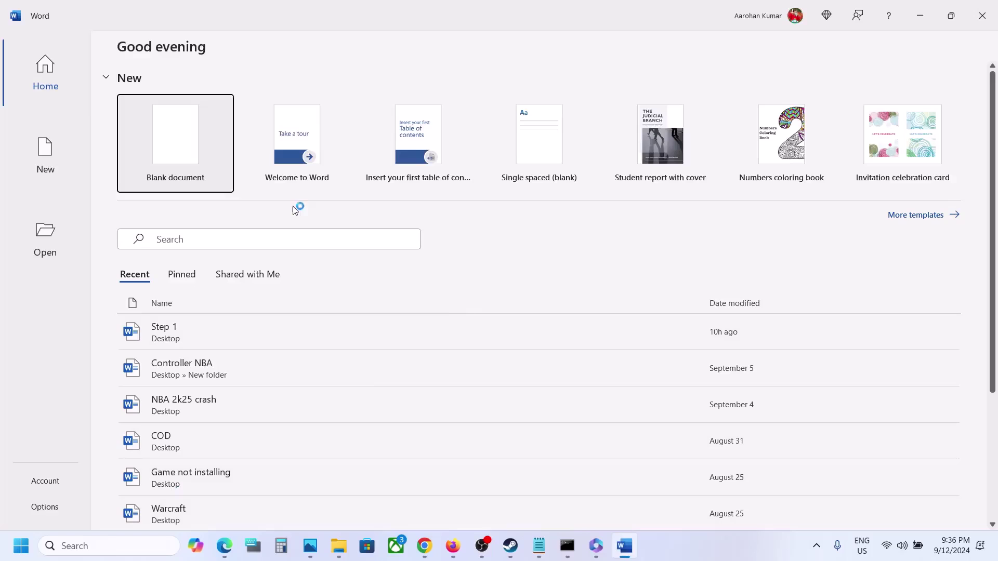
pyautogui.click(198, 155)
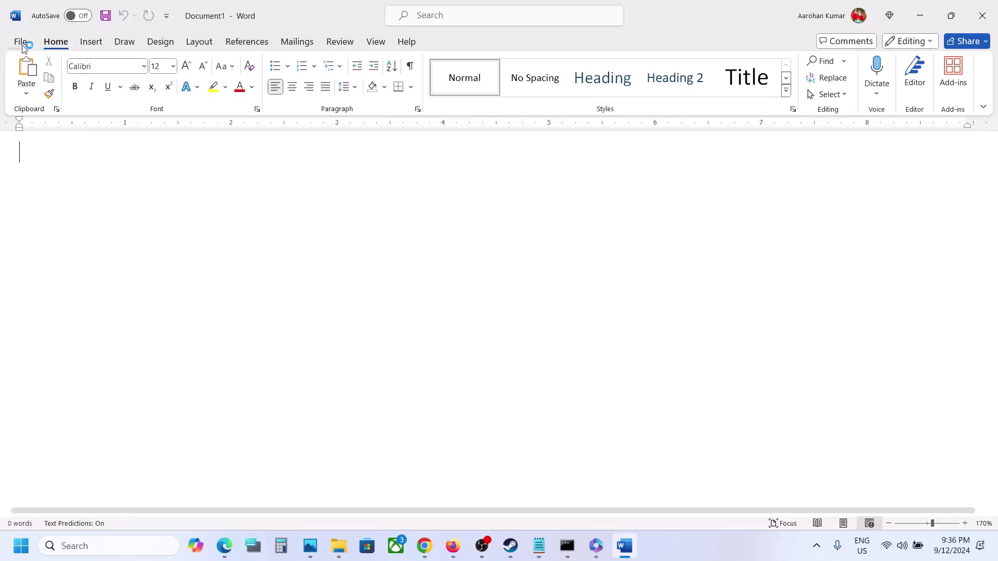
pyautogui.click(21, 41)
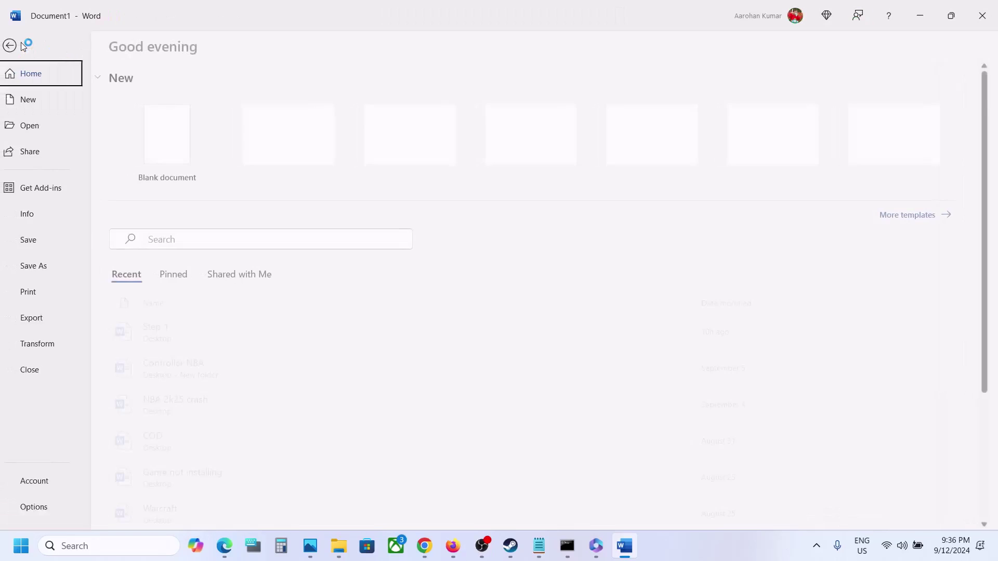
# Step: Choose Disable Updates under Account > Update Options, keeping version 2405 (Build 17628.20144)
pyautogui.click(49, 480)
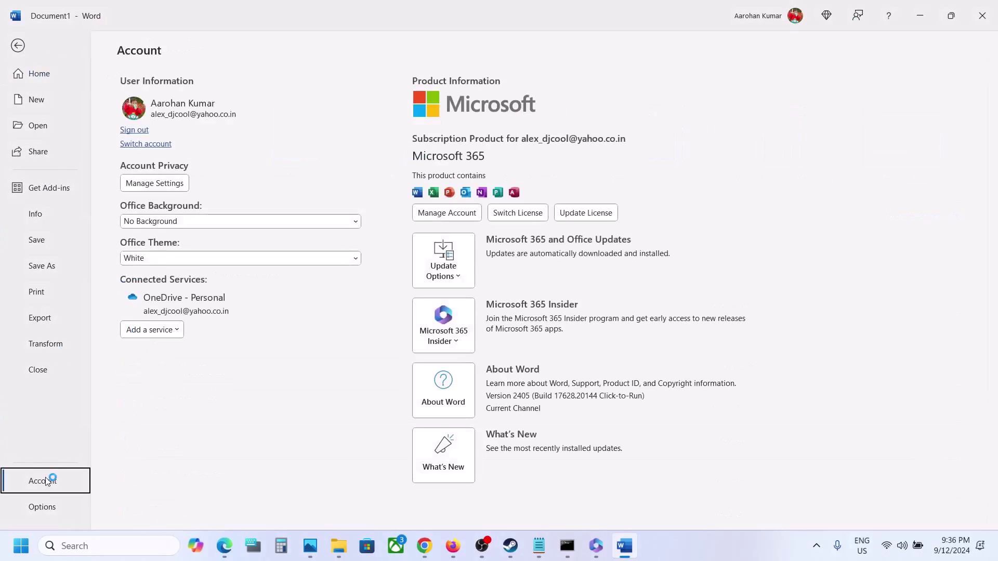
pyautogui.click(459, 279)
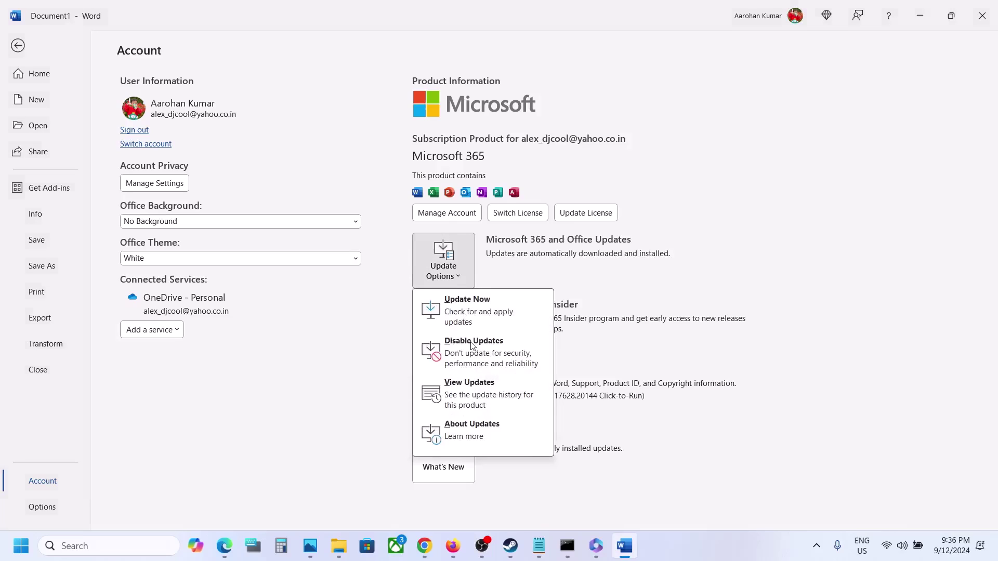
pyautogui.click(492, 359)
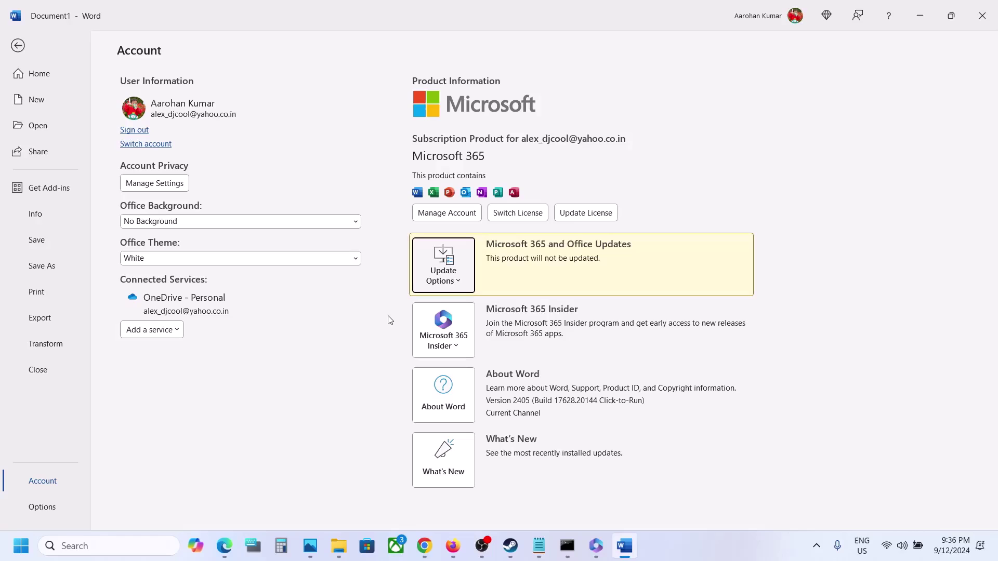
# Step: Confirm Update Options now offers Enable Updates, then go back to the blank Document1
pyautogui.click(460, 285)
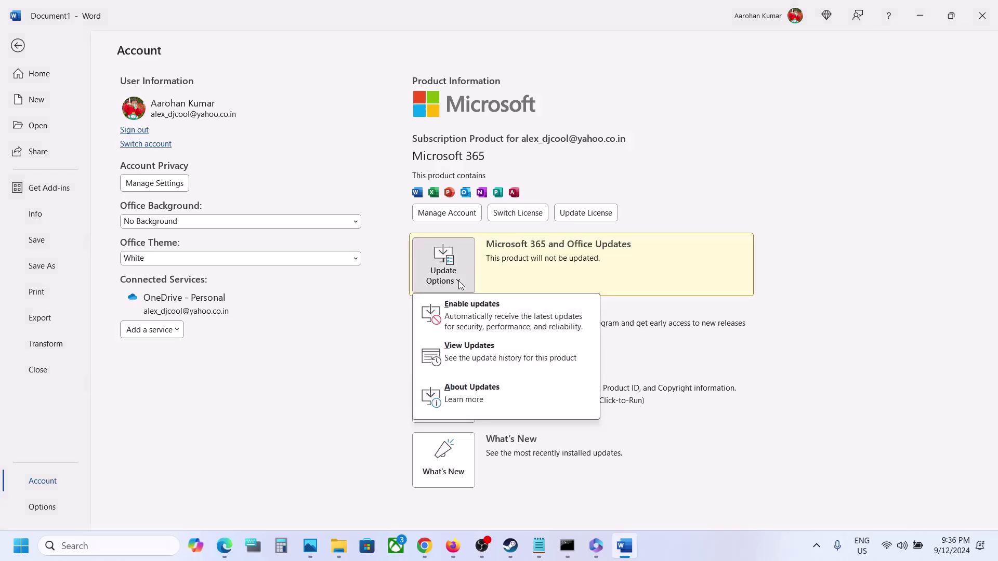
pyautogui.press('Escape')
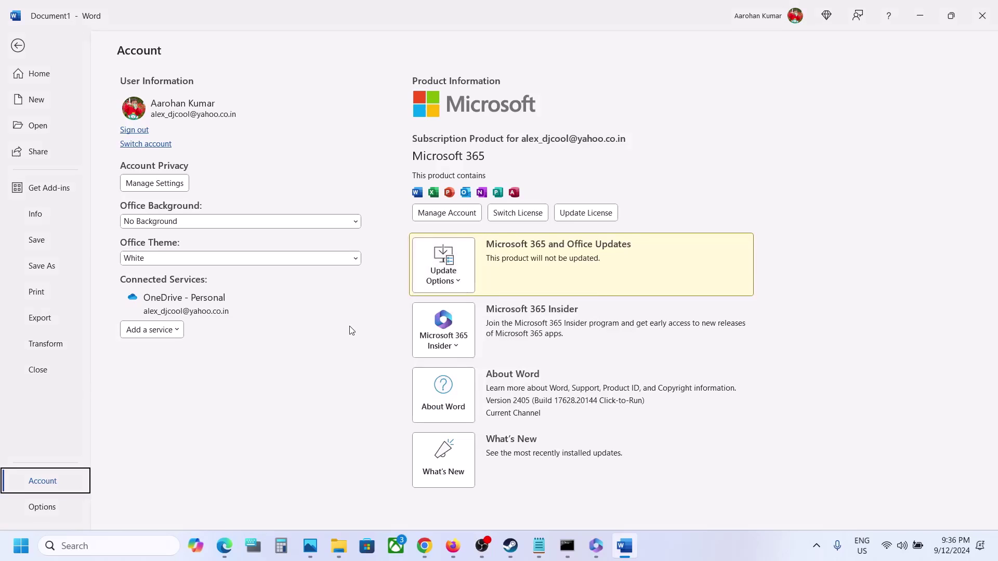
pyautogui.click(460, 285)
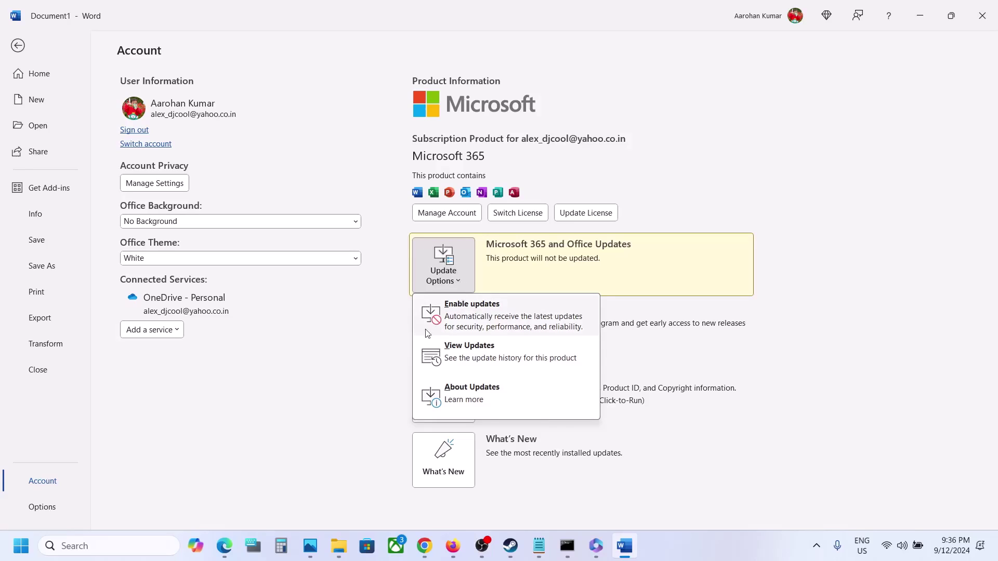
pyautogui.press('Escape')
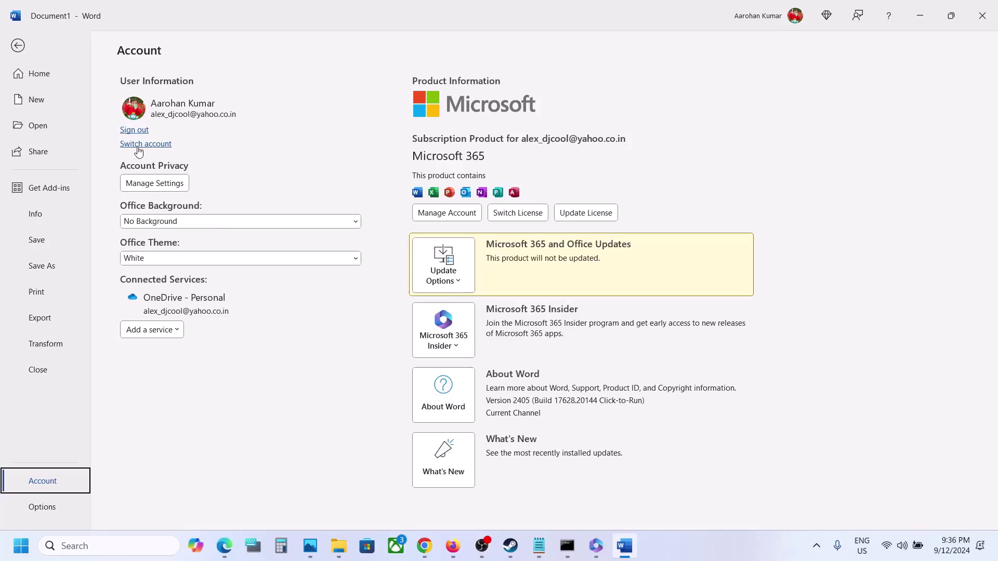
pyautogui.click(17, 45)
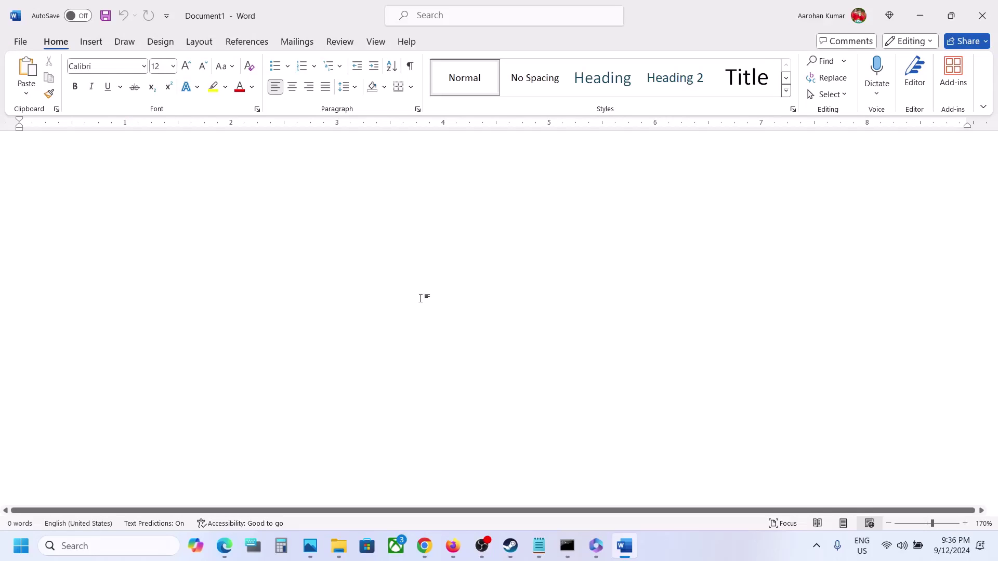
pyautogui.click(676, 550)
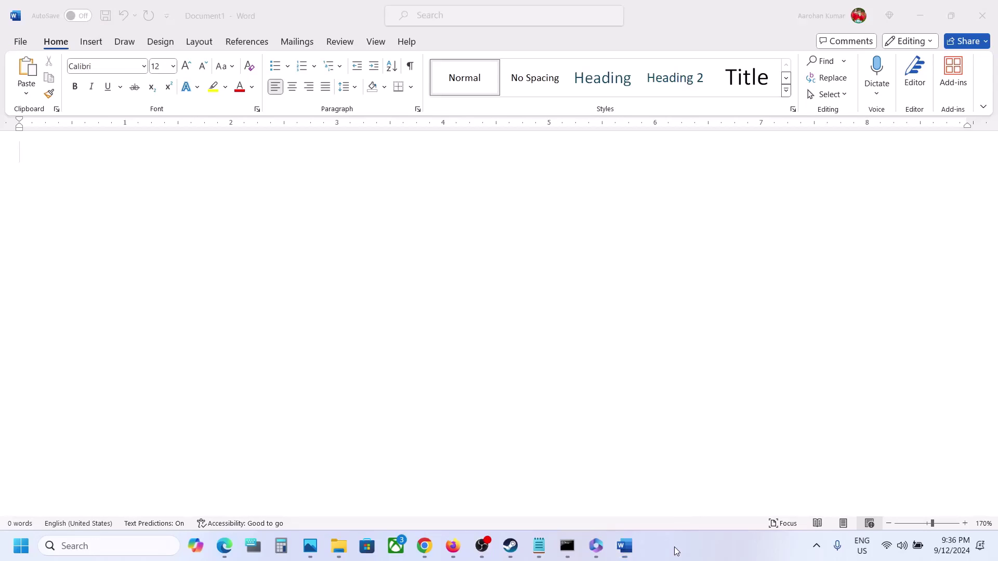